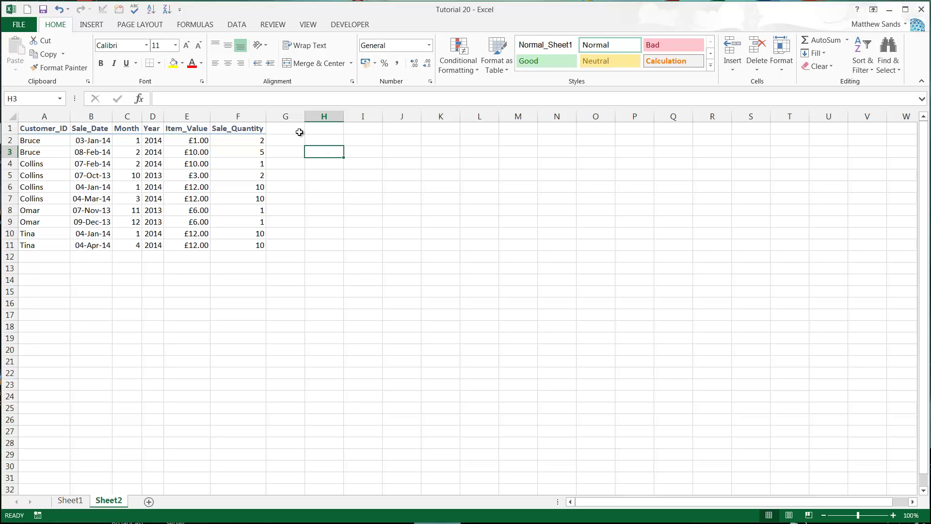
# - Click cells beside the table and trial-select the sales rows A2:F11, returning to A2
pyautogui.click(349, 140)
pyautogui.click(335, 141)
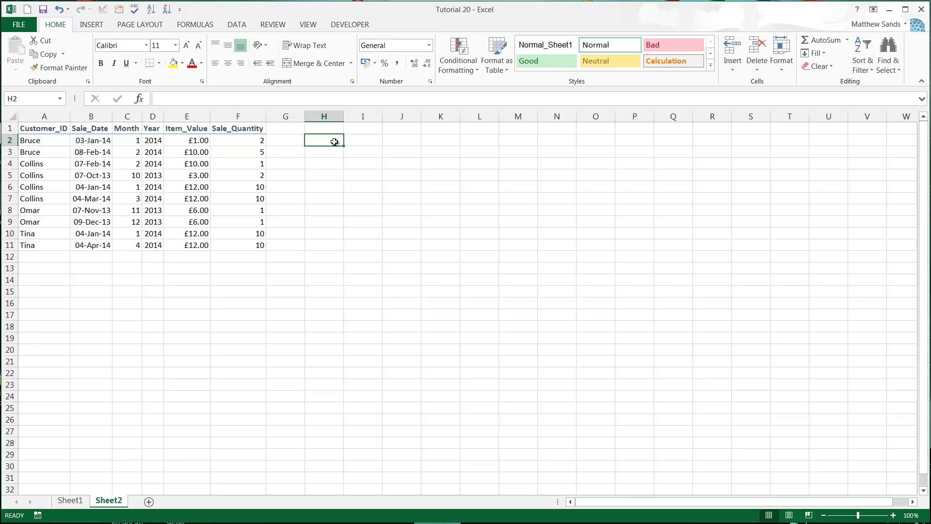
pyautogui.click(290, 145)
pyautogui.click(321, 145)
pyautogui.click(288, 141)
pyautogui.click(242, 140)
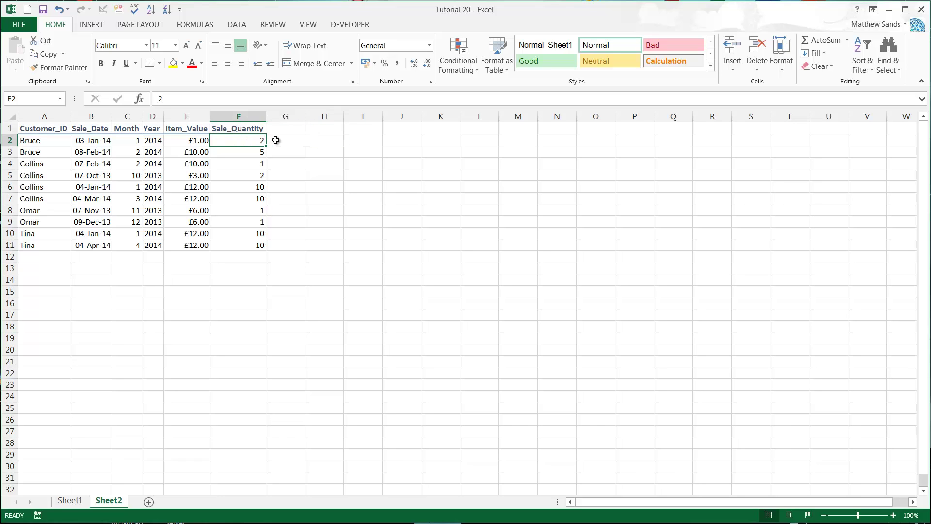
pyautogui.click(59, 141)
pyautogui.moveTo(58, 142)
pyautogui.mouseDown()
pyautogui.moveTo(256, 214)
pyautogui.moveTo(255, 235)
pyautogui.moveTo(248, 243)
pyautogui.moveTo(107, 148)
pyautogui.moveTo(48, 139)
pyautogui.mouseUp()
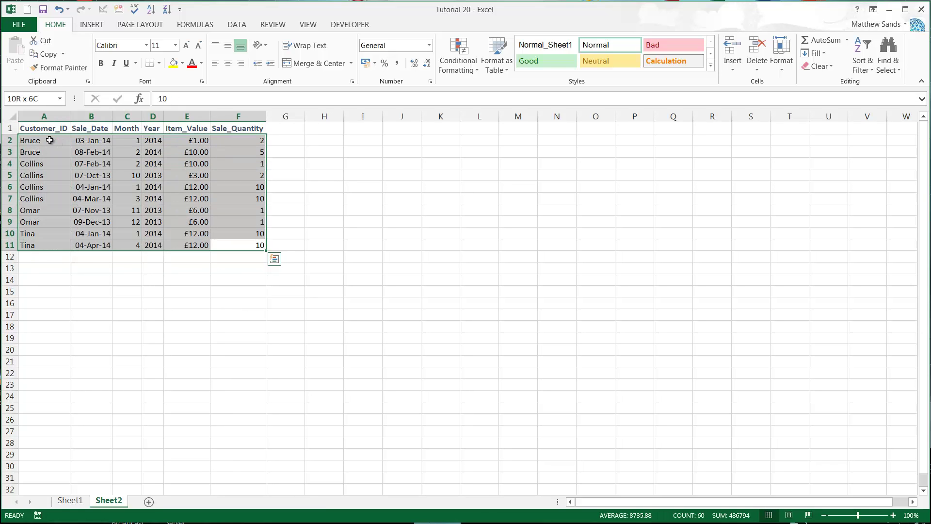
pyautogui.click(49, 138)
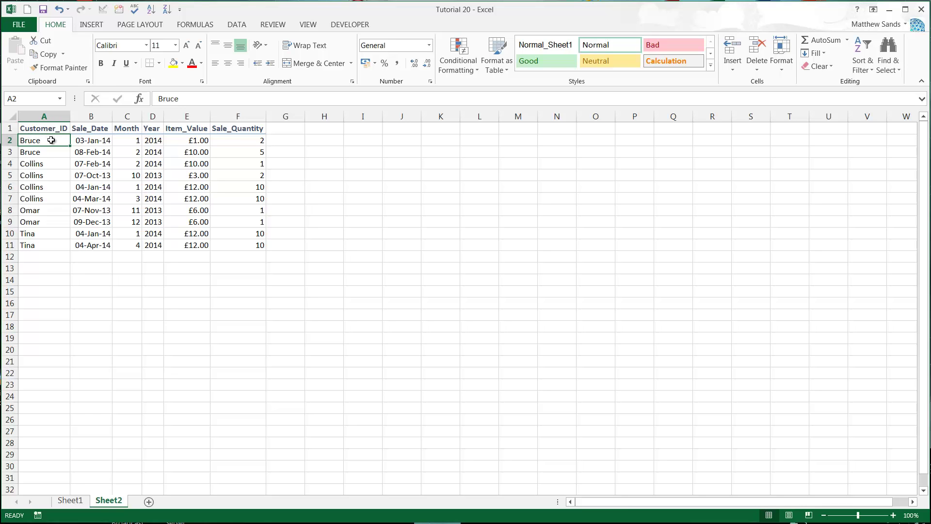
pyautogui.moveTo(53, 141)
pyautogui.mouseDown()
pyautogui.moveTo(246, 245)
pyautogui.moveTo(48, 139)
pyautogui.mouseUp()
pyautogui.click(51, 139)
# - Inspect the stored sale date values, such as B3, then return to the Bruce cell
pyautogui.click(95, 154)
pyautogui.click(94, 141)
pyautogui.click(38, 142)
pyautogui.click(80, 151)
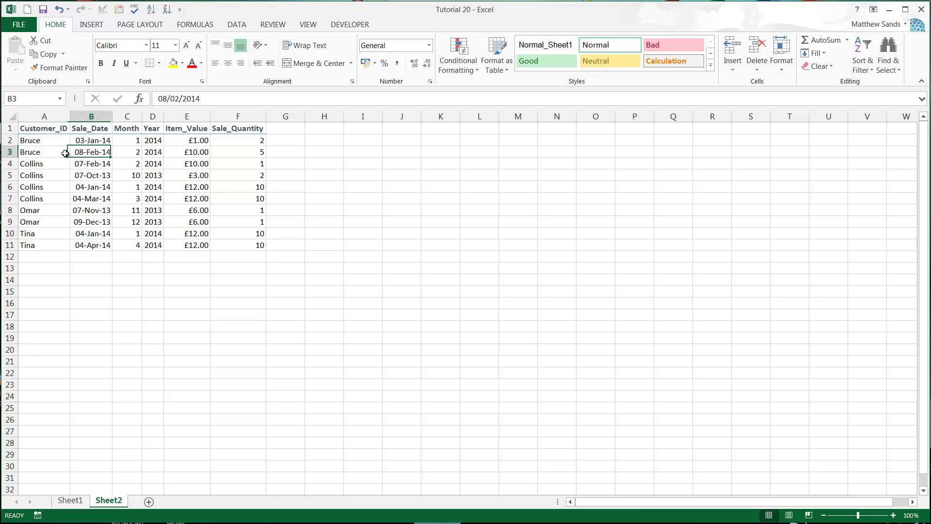
pyautogui.click(53, 139)
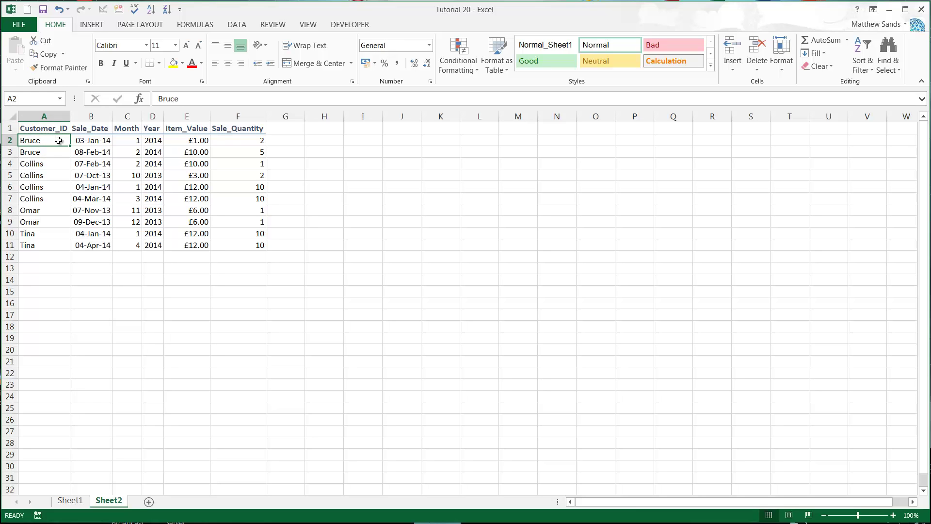
# - View the subtotalled example on Sheet1, then back on Sheet2 select A1:F11 with headers
pyautogui.click(70, 500)
pyautogui.click(171, 293)
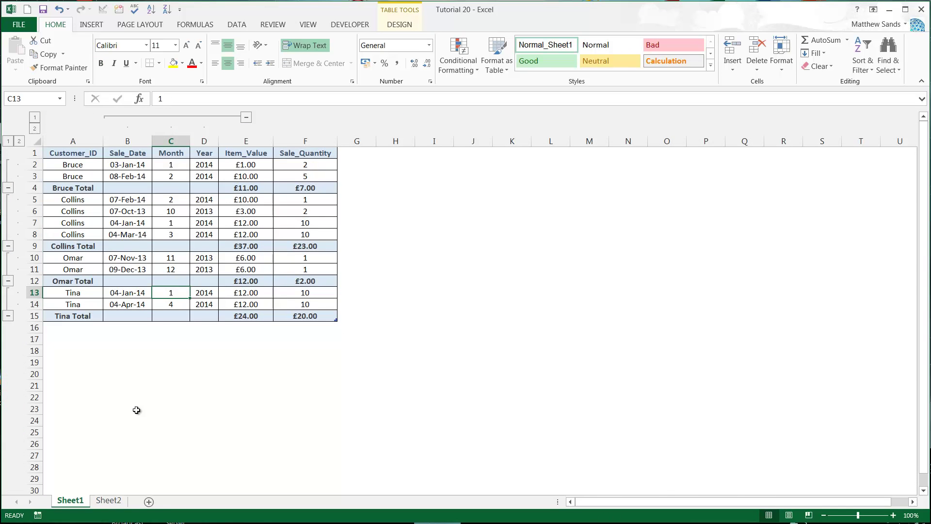
pyautogui.click(108, 500)
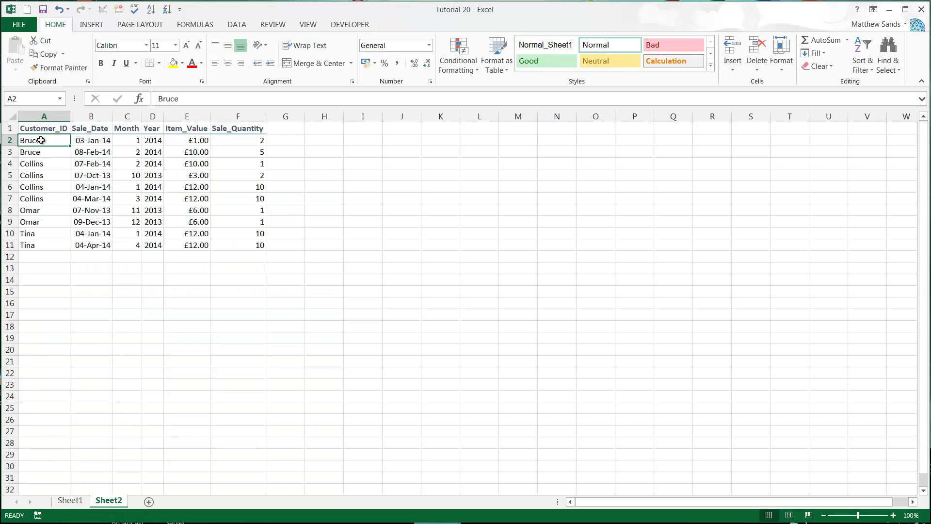
pyautogui.moveTo(41, 129); pyautogui.dragTo(245, 246)
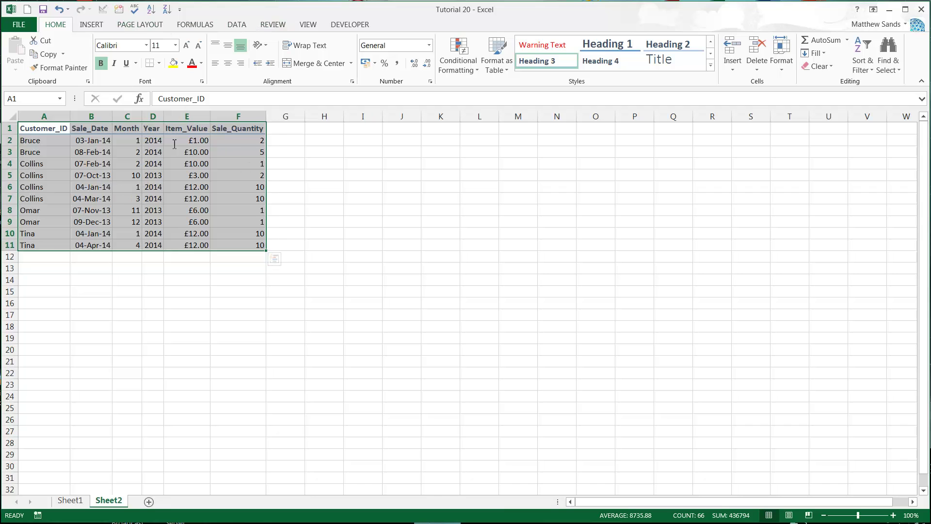
# - Apply Sum subtotals of Item_Value and Sale_Quantity at each change in Customer_ID
pyautogui.click(238, 26)
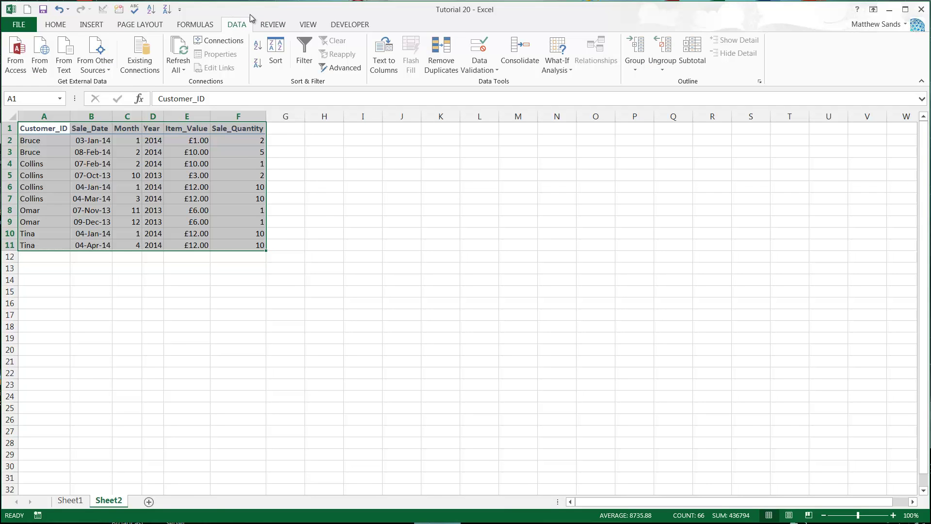
pyautogui.click(698, 58)
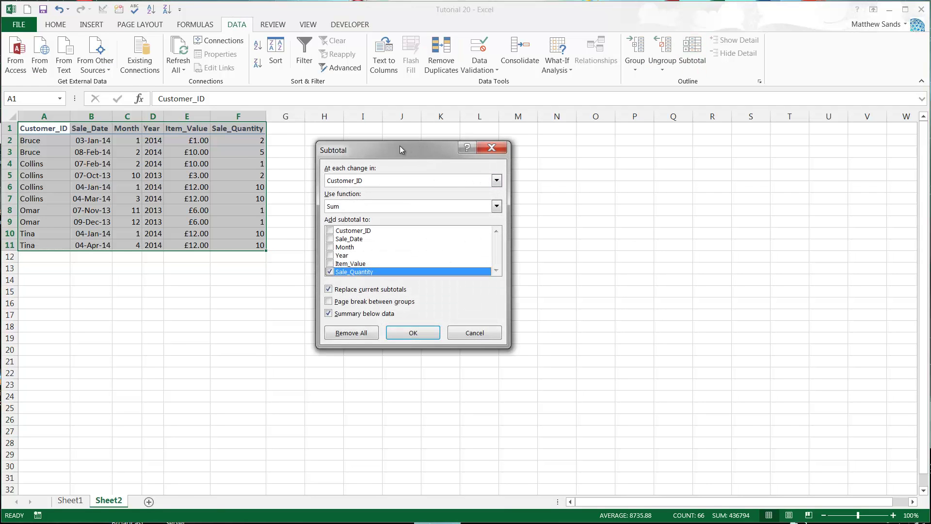
pyautogui.moveTo(399, 145)
pyautogui.mouseDown()
pyautogui.moveTo(314, 142)
pyautogui.moveTo(384, 145)
pyautogui.mouseUp()
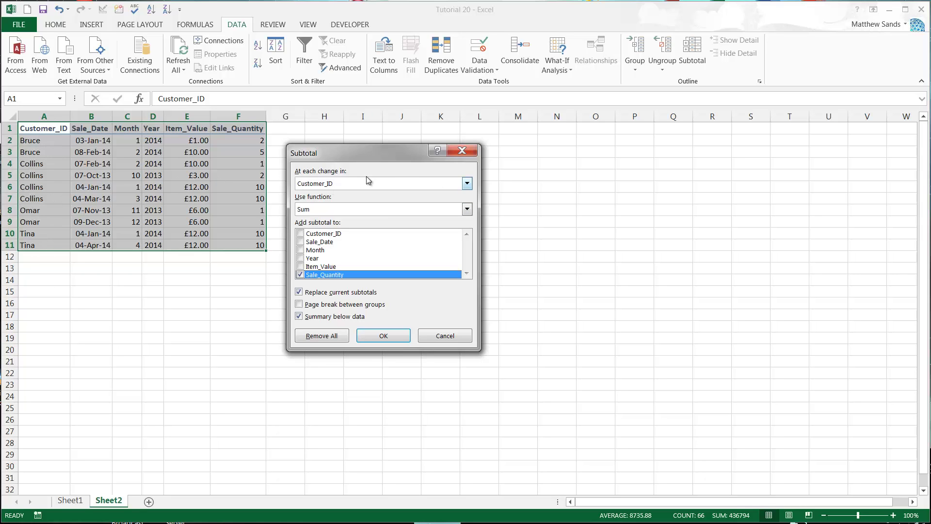
pyautogui.click(430, 181)
pyautogui.click(430, 181)
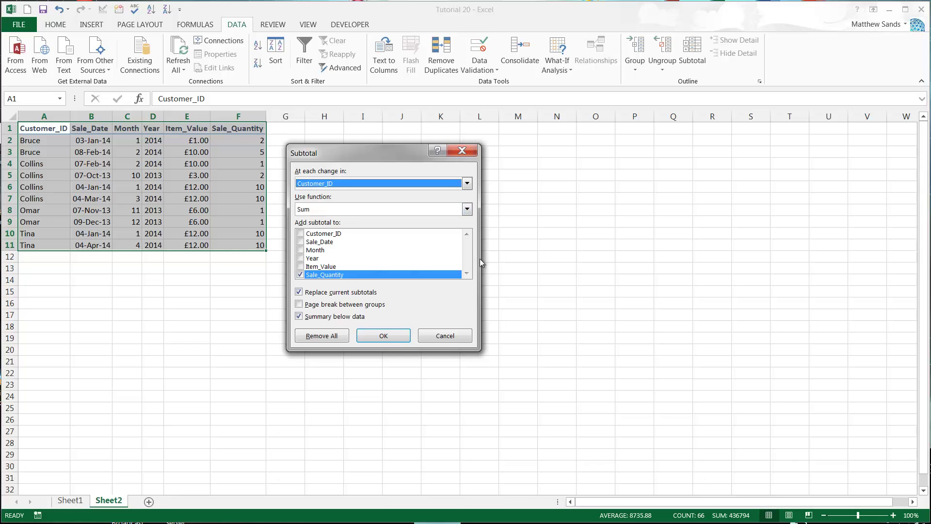
pyautogui.click(300, 267)
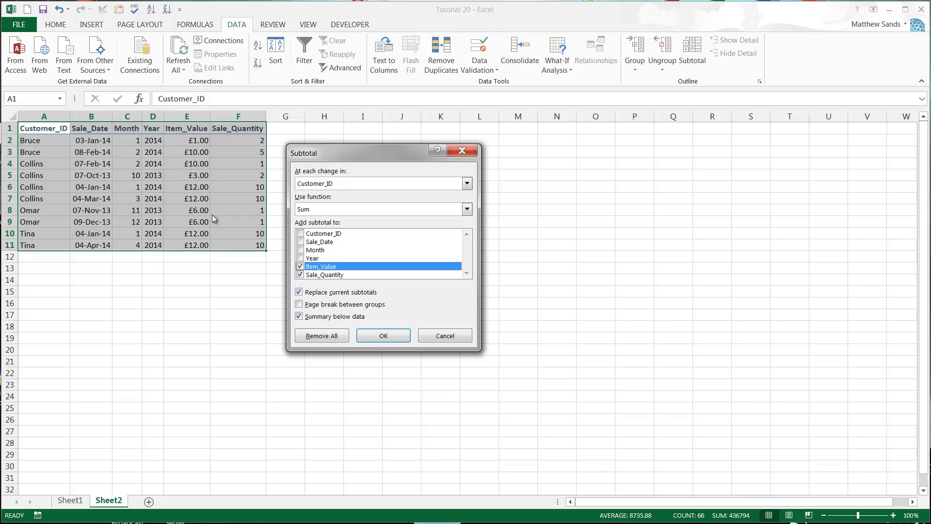
pyautogui.click(383, 335)
# - Collapse the Tina and Omar groups, try outline levels 1-3, and finish fully expanded
pyautogui.click(336, 254)
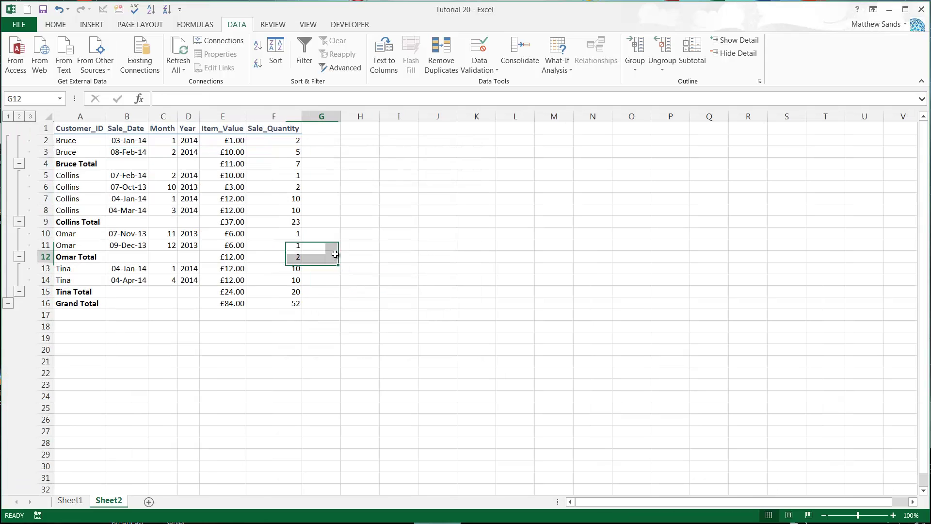
pyautogui.click(82, 164)
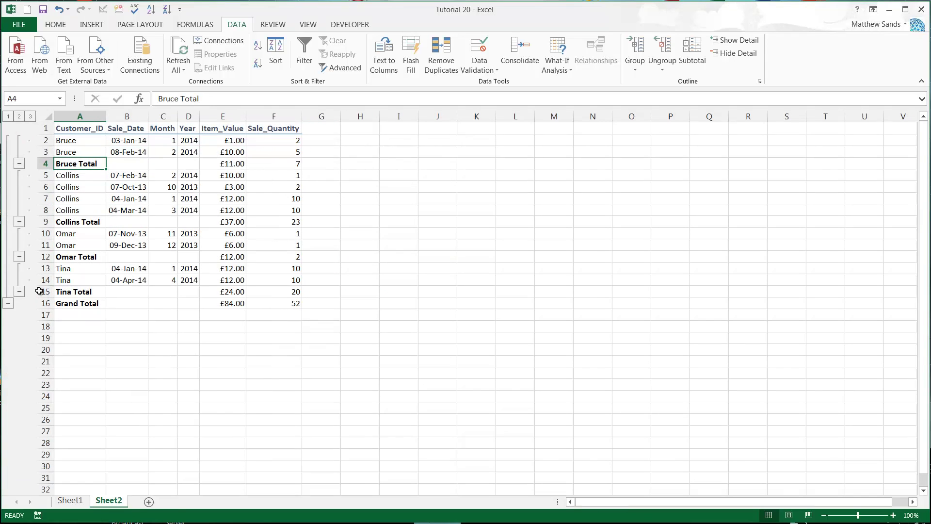
pyautogui.click(19, 292)
pyautogui.click(19, 257)
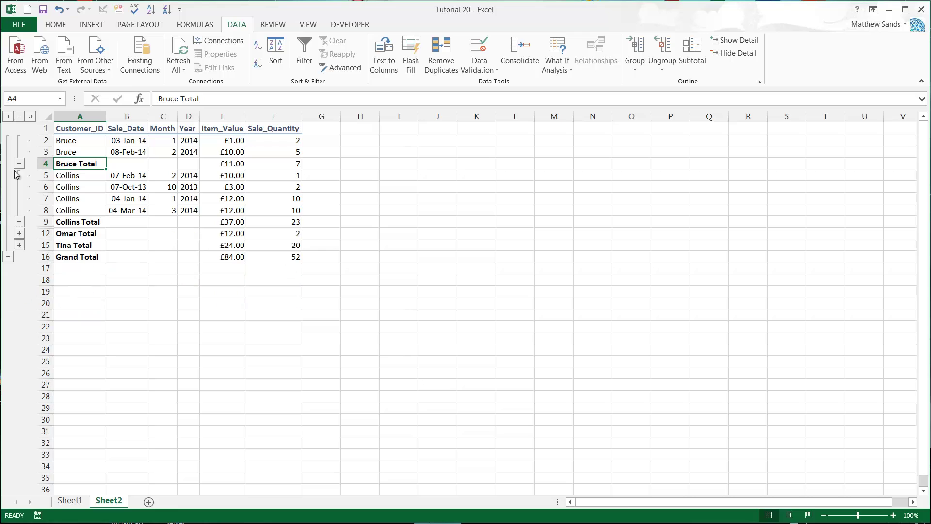
pyautogui.click(20, 117)
pyautogui.click(28, 117)
pyautogui.click(12, 117)
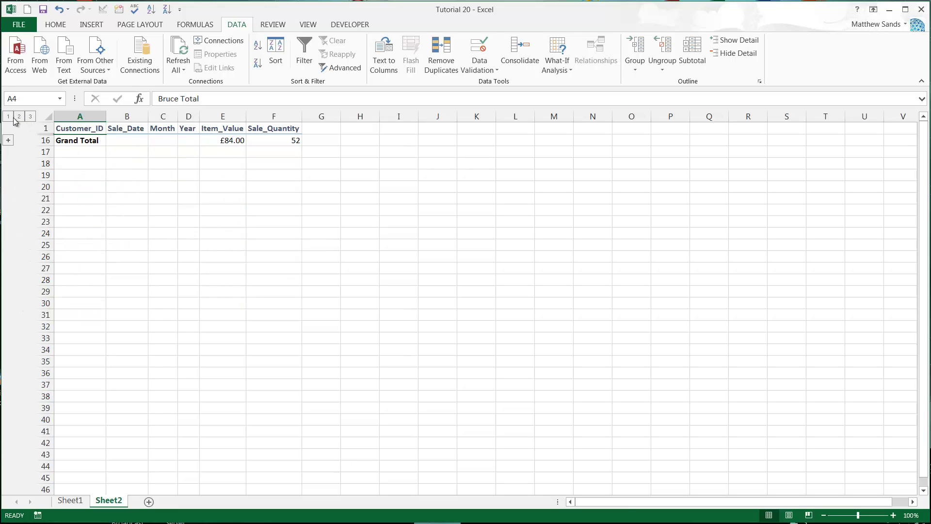
pyautogui.click(19, 117)
pyautogui.click(30, 118)
# - Inspect the SUBTOTAL formulas in E15, E16, F16, E12, E9, F9, E4 and F4
pyautogui.click(230, 294)
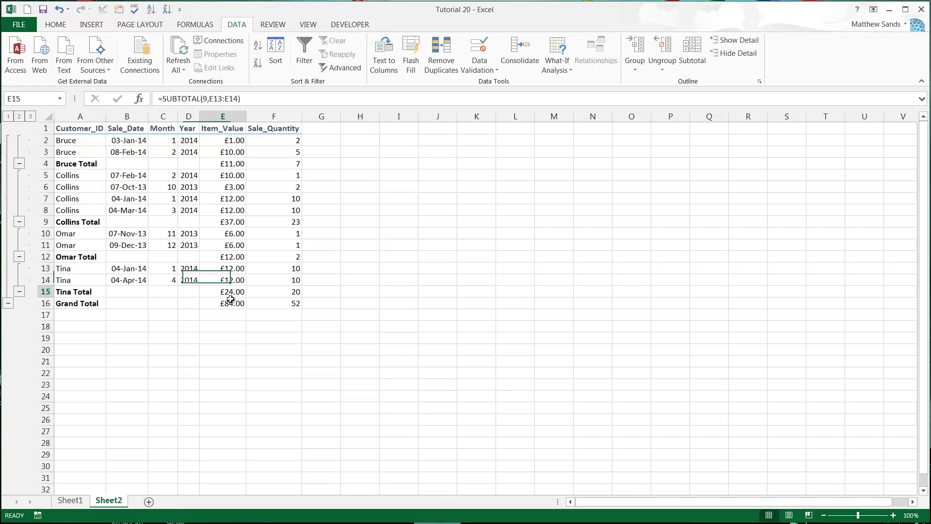
pyautogui.click(232, 301)
pyautogui.click(261, 304)
pyautogui.click(221, 257)
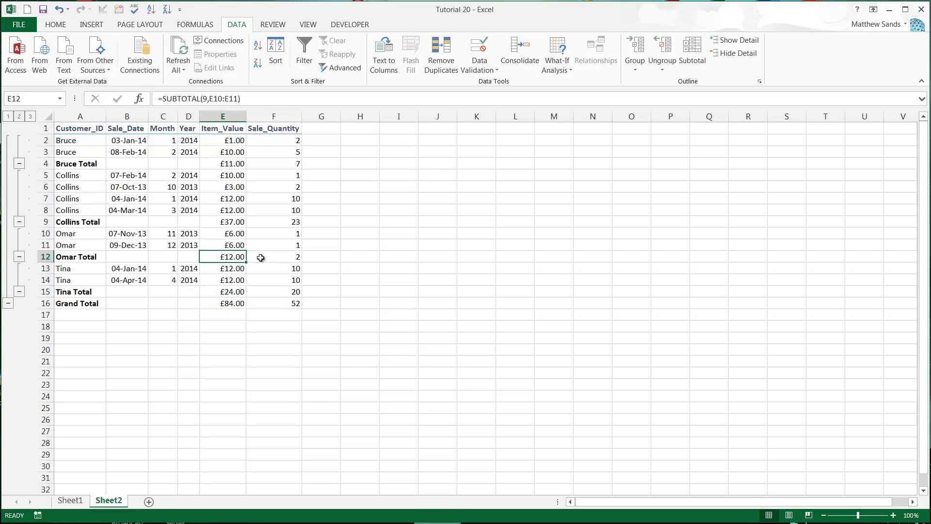
pyautogui.click(240, 222)
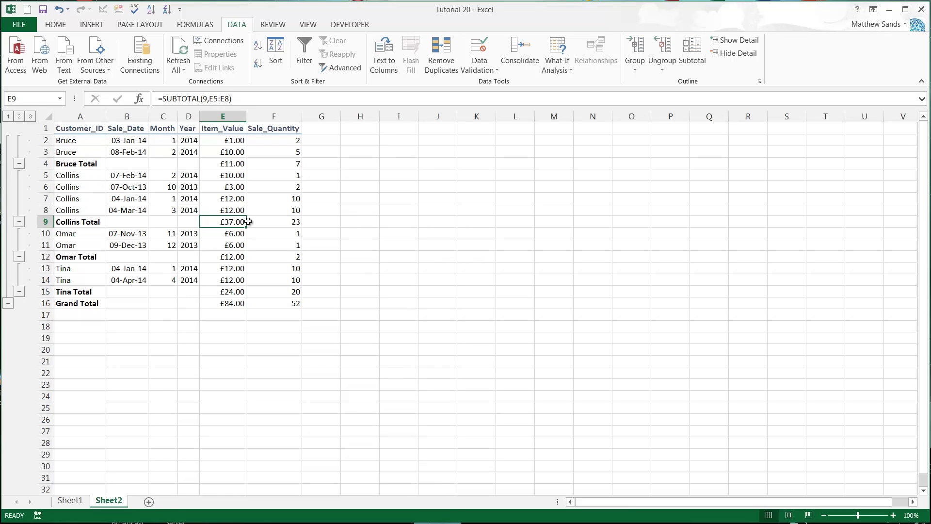
pyautogui.click(248, 221)
pyautogui.click(217, 164)
pyautogui.click(249, 164)
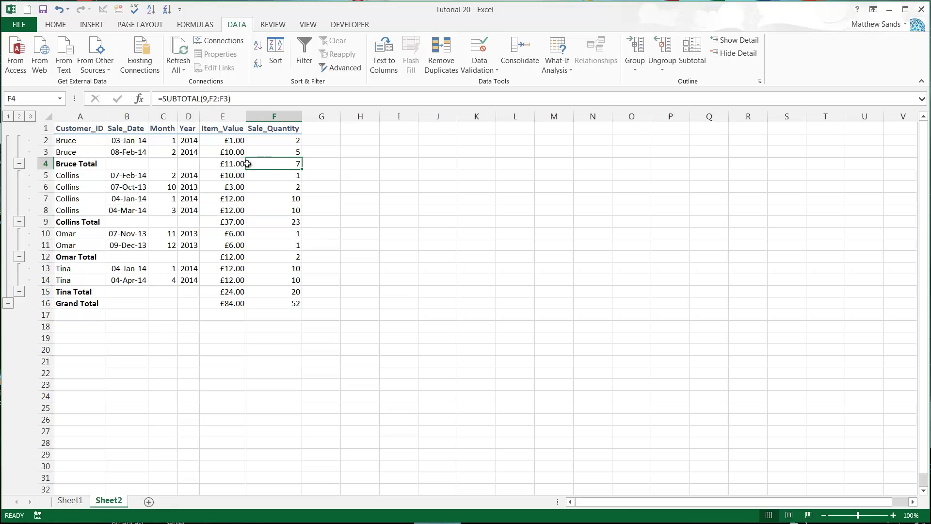
# - Recheck the Bruce, Collins, Omar and Tina Total values and quantity totals
pyautogui.click(245, 164)
pyautogui.click(242, 222)
pyautogui.click(249, 221)
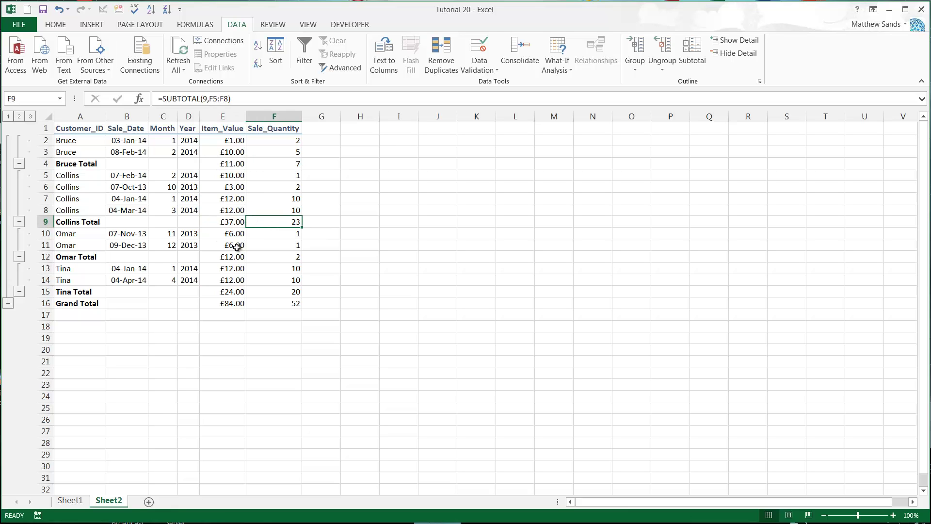
pyautogui.click(229, 257)
pyautogui.click(254, 256)
pyautogui.click(228, 315)
pyautogui.click(229, 292)
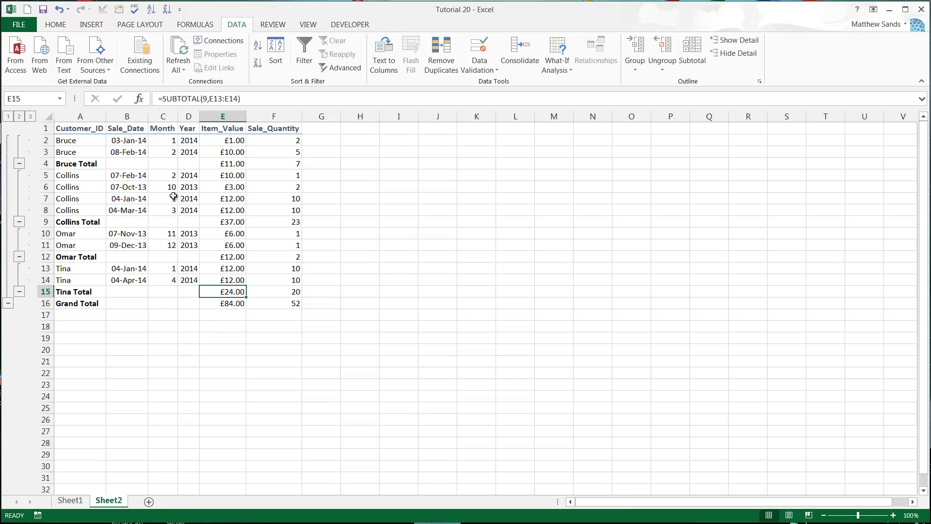
# - Select A1:F16 and replace the subtotals with Average subtotals per customer
pyautogui.moveTo(275, 305); pyautogui.dragTo(83, 125)
pyautogui.click(692, 53)
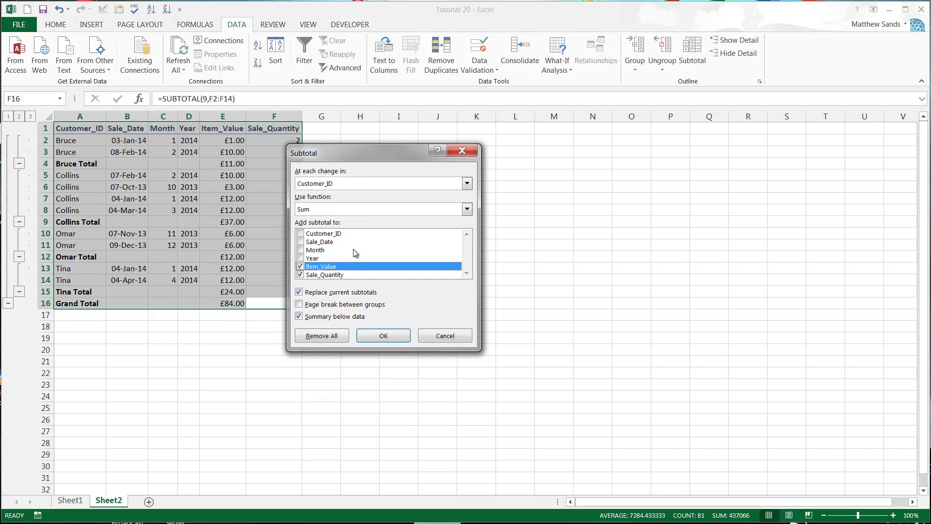
pyautogui.click(320, 209)
pyautogui.click(323, 232)
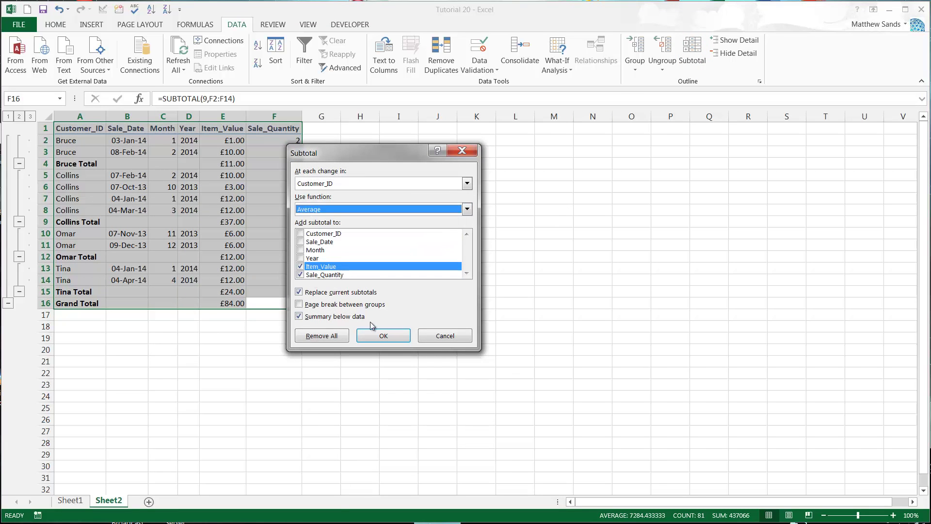
pyautogui.click(383, 334)
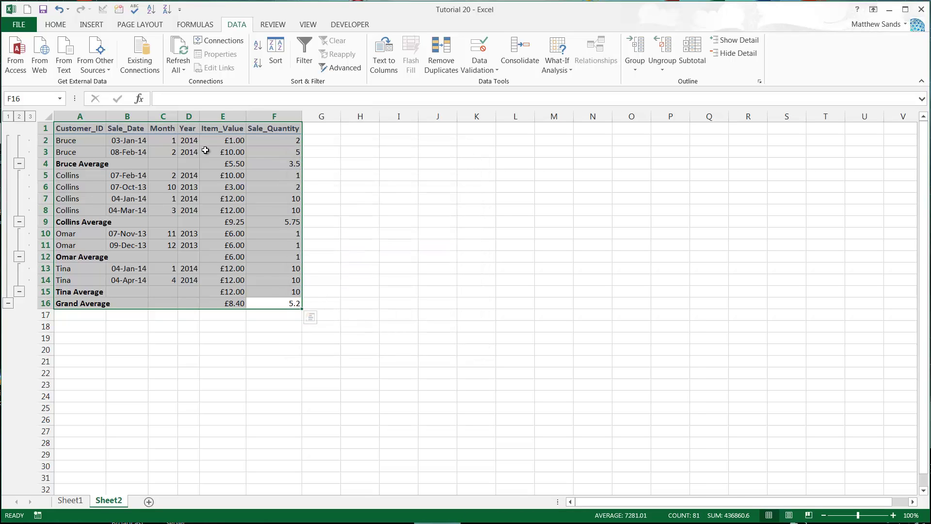
# - Add Sum subtotals again without replacing the existing Average rows
pyautogui.click(693, 53)
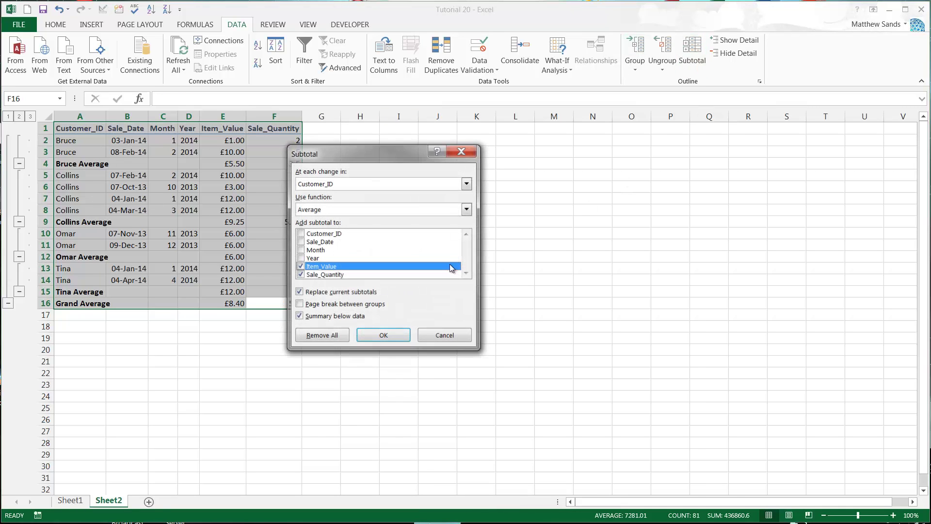
pyautogui.click(299, 293)
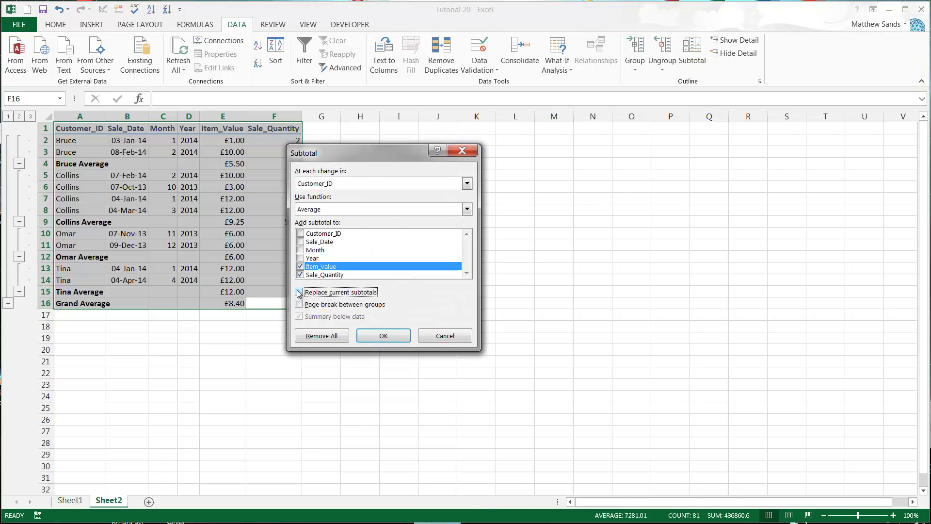
pyautogui.click(363, 210)
pyautogui.click(338, 220)
pyautogui.click(383, 335)
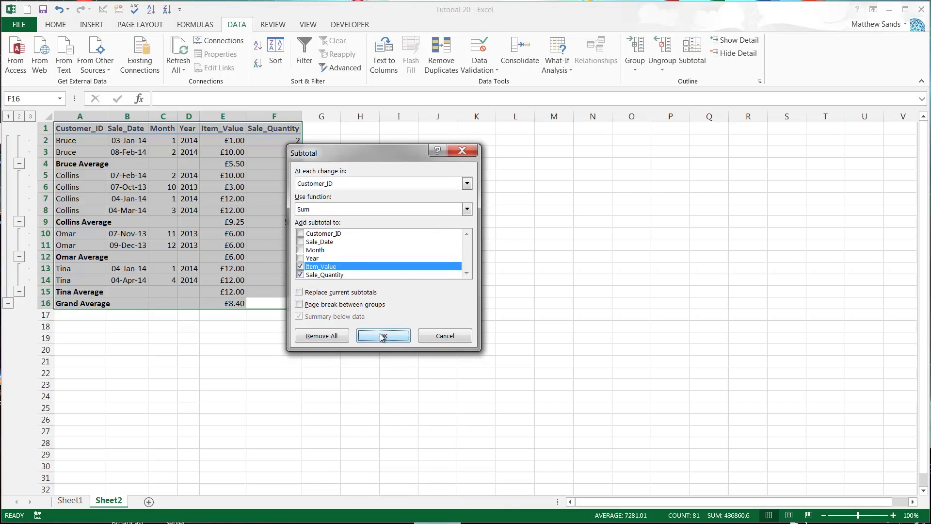
# - Check the Omar and Collins Total and Average labels and values, noting the truncated Collins Average
pyautogui.click(97, 281)
pyautogui.click(245, 280)
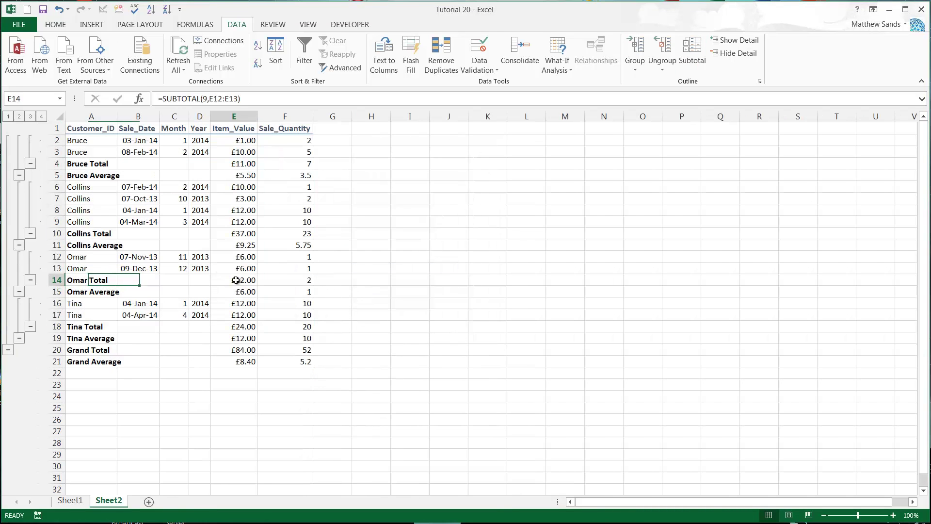
pyautogui.click(243, 291)
pyautogui.click(100, 287)
pyautogui.click(100, 281)
pyautogui.click(99, 235)
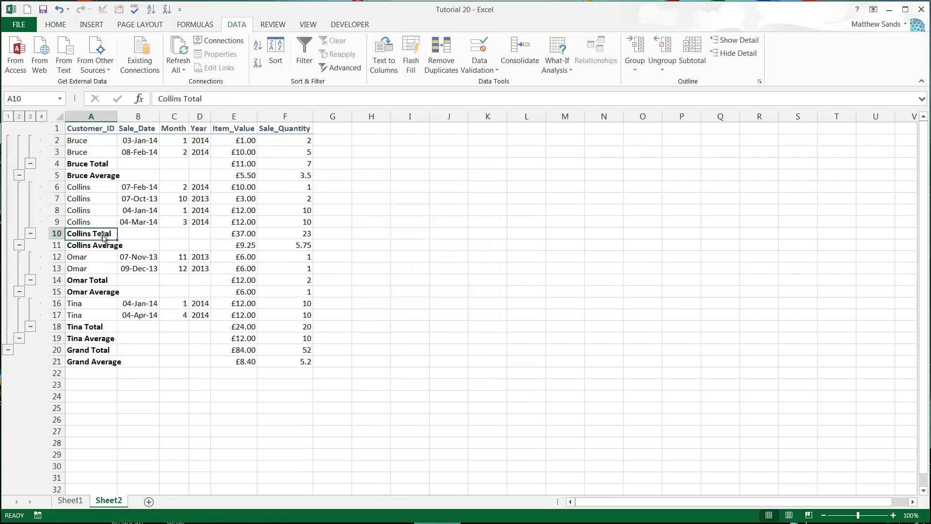
pyautogui.click(100, 245)
# - AutoFit column A so labels like Collins Average show in full, then check column F
pyautogui.doubleClick(116, 117)
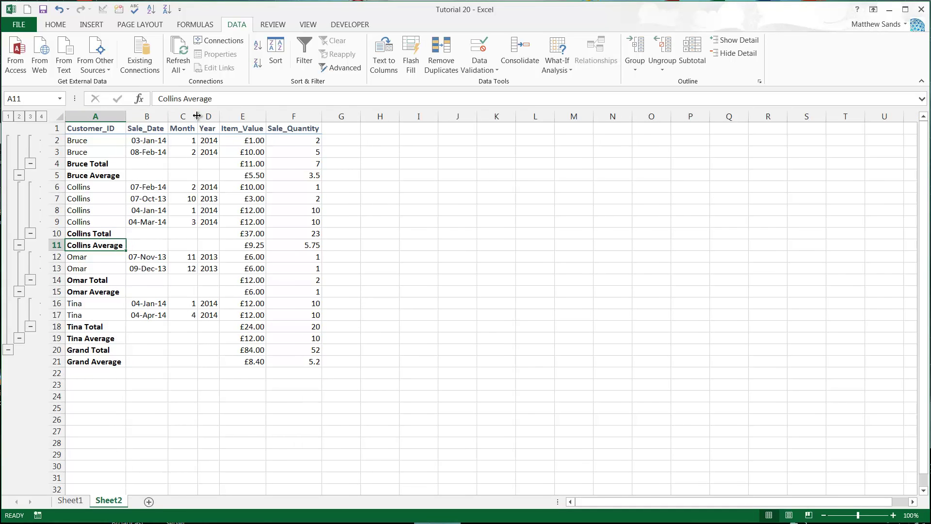
pyautogui.click(306, 116)
pyautogui.click(341, 221)
pyautogui.click(383, 188)
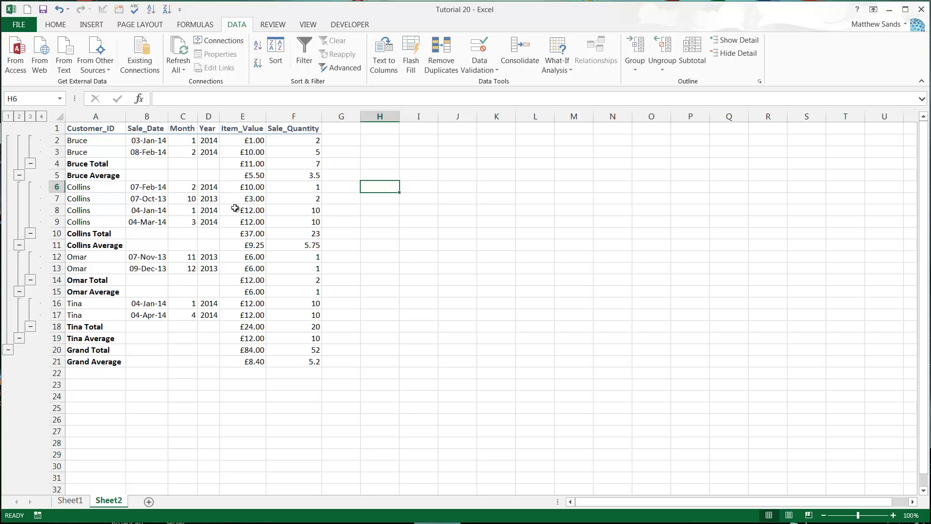
pyautogui.click(379, 175)
pyautogui.click(371, 164)
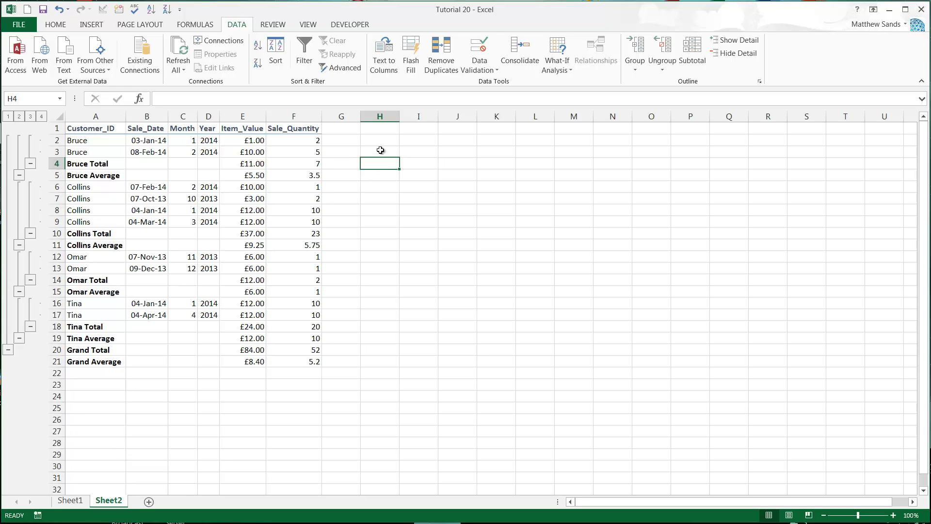
pyautogui.click(379, 149)
pyautogui.click(379, 142)
pyautogui.click(349, 132)
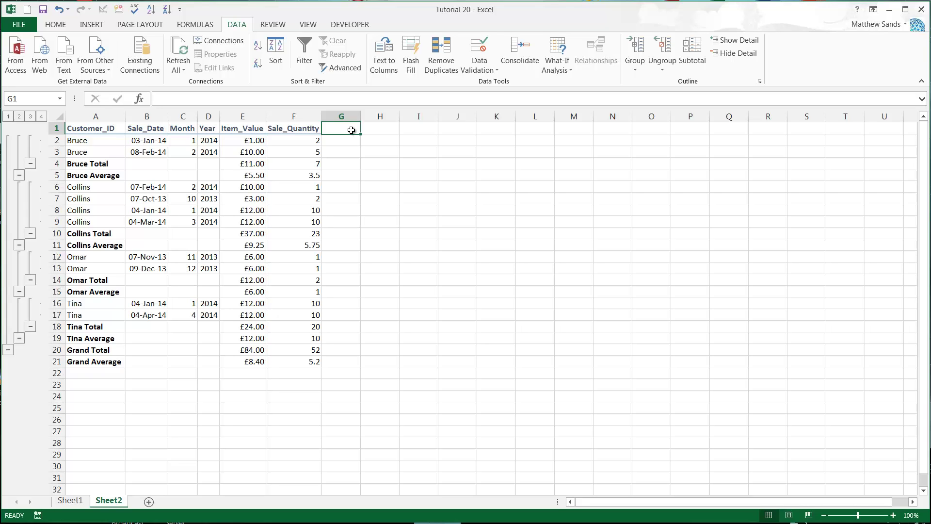
pyautogui.moveTo(353, 133)
pyautogui.mouseDown()
pyautogui.moveTo(346, 138)
pyautogui.moveTo(345, 129)
pyautogui.moveTo(376, 131)
pyautogui.moveTo(344, 129)
pyautogui.mouseUp()
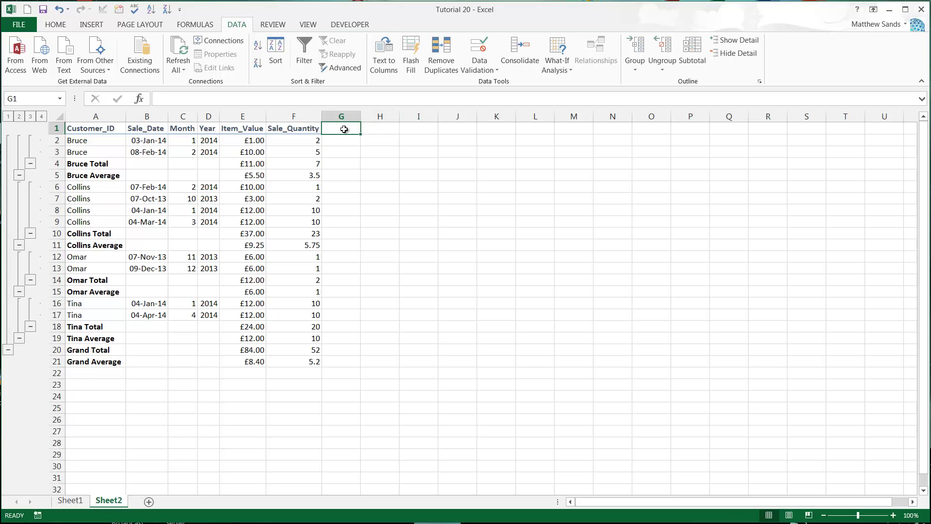